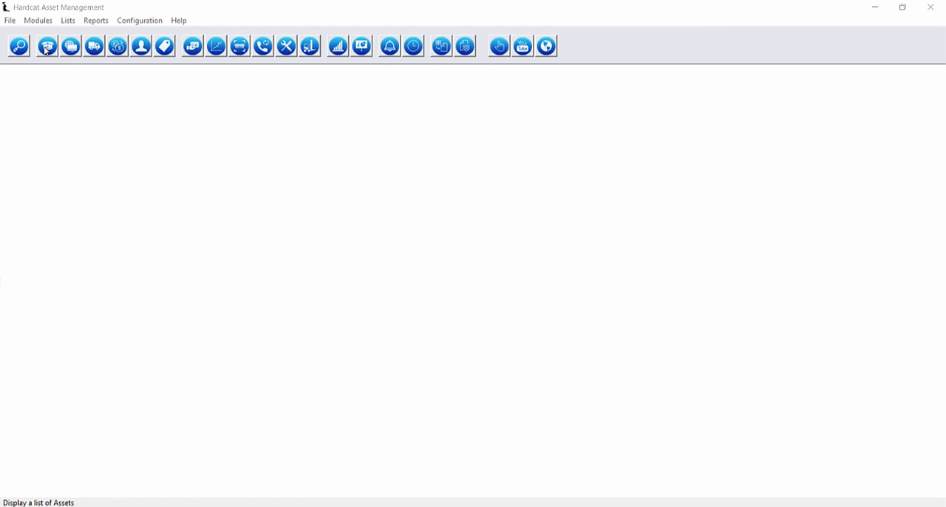
Open the list of assets
{"action": "left_click", "coordinate": [69, 21]}
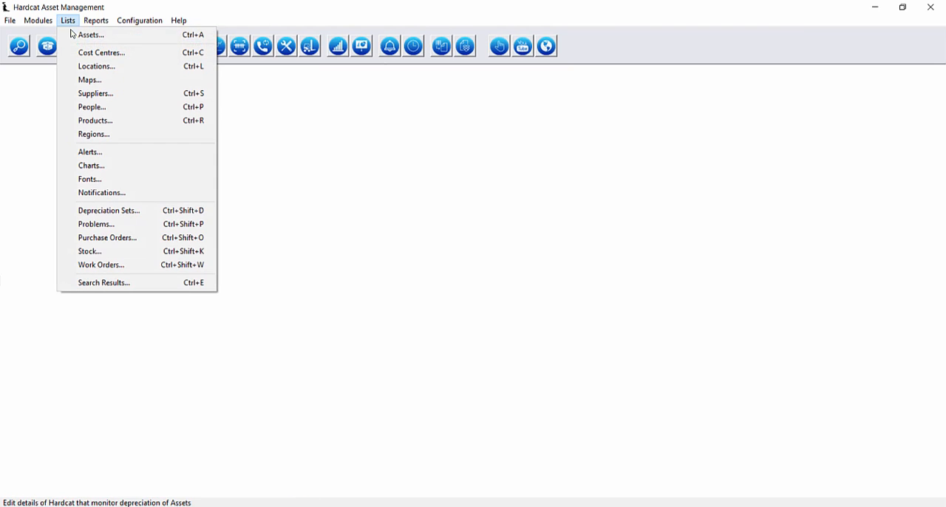
{"action": "left_click", "coordinate": [65, 32]}
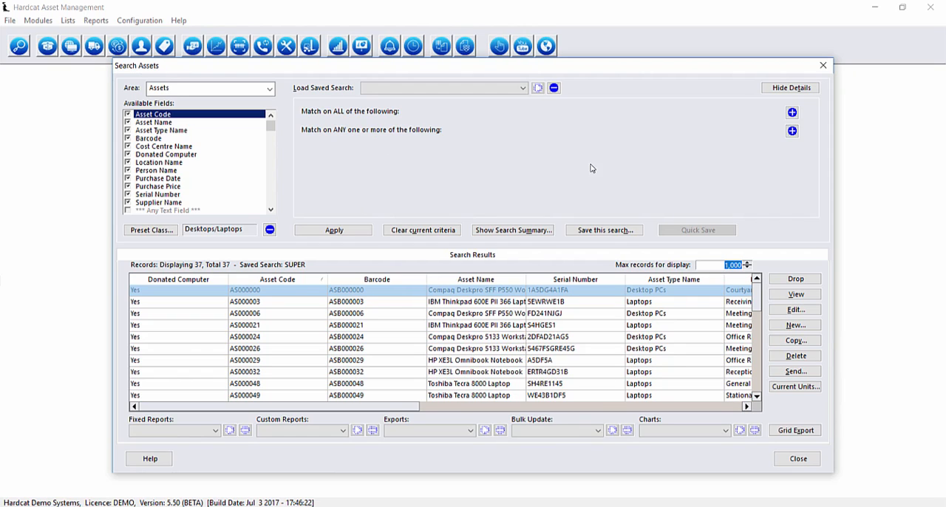
Add a match-all criterion where Location Folder Code is equal to the VIC folder, also including the items below it
{"action": "left_click", "coordinate": [792, 113]}
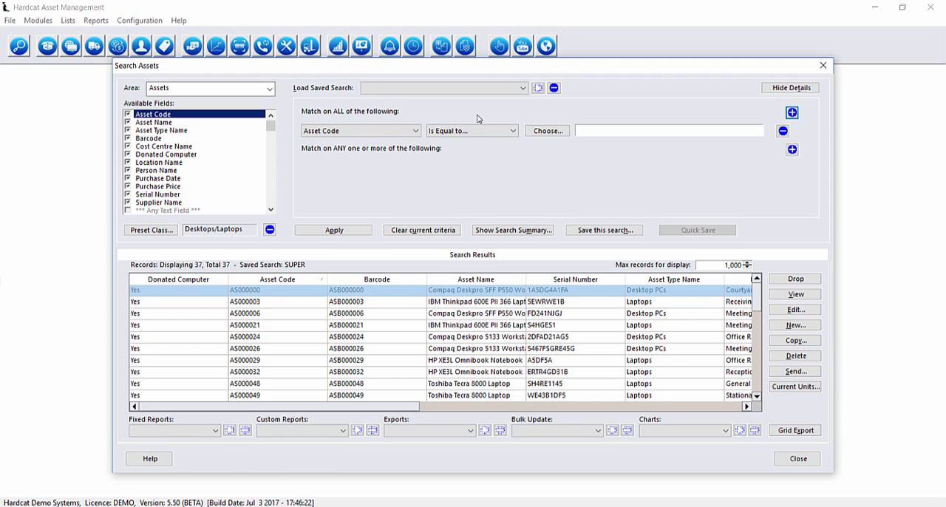
{"action": "left_click", "coordinate": [406, 135]}
{"action": "scroll", "coordinate": [370, 222], "scroll_direction": "down", "scroll_amount": 15}
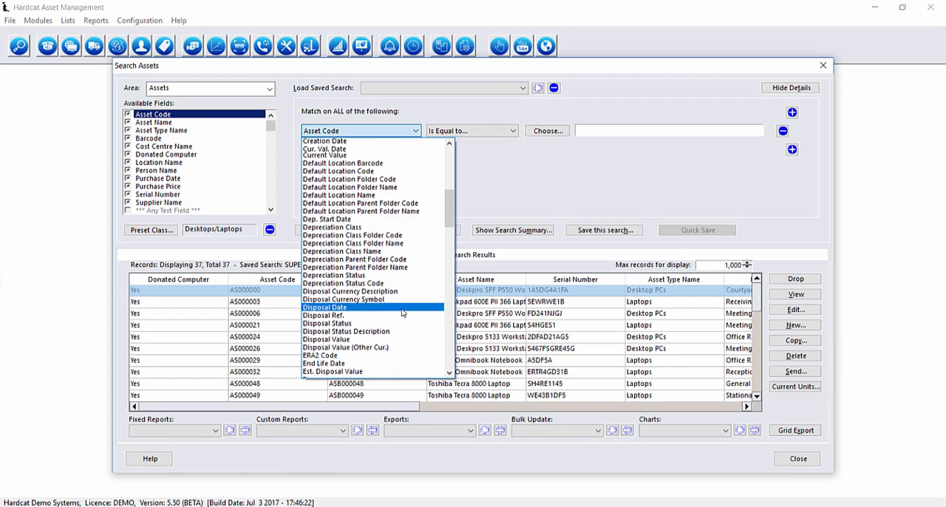
{"action": "scroll", "coordinate": [367, 224], "scroll_direction": "down", "scroll_amount": 8}
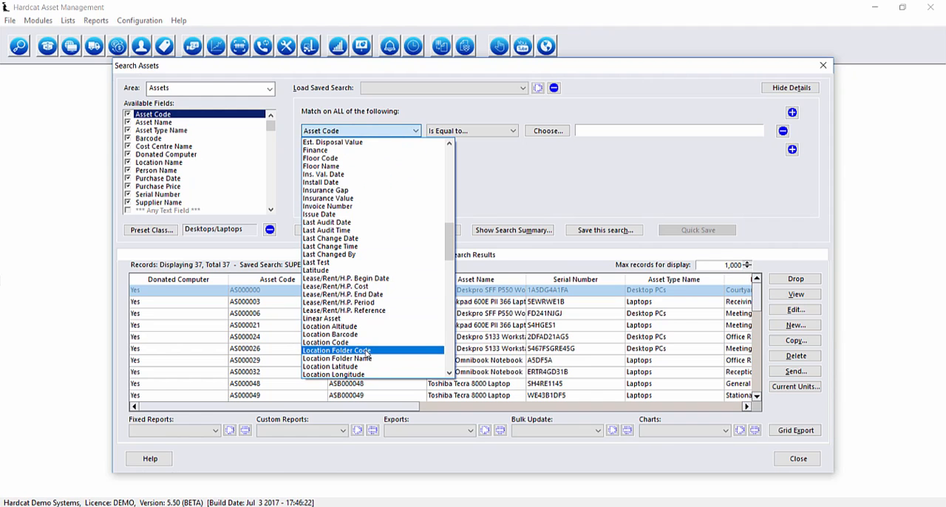
{"action": "left_click", "coordinate": [371, 355]}
{"action": "left_click", "coordinate": [548, 131]}
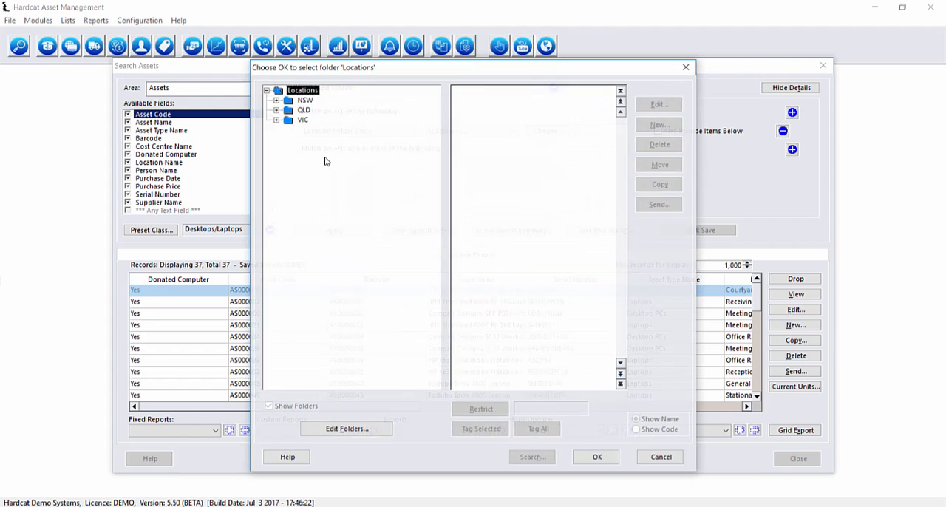
{"action": "left_click", "coordinate": [293, 120]}
{"action": "left_click", "coordinate": [595, 457]}
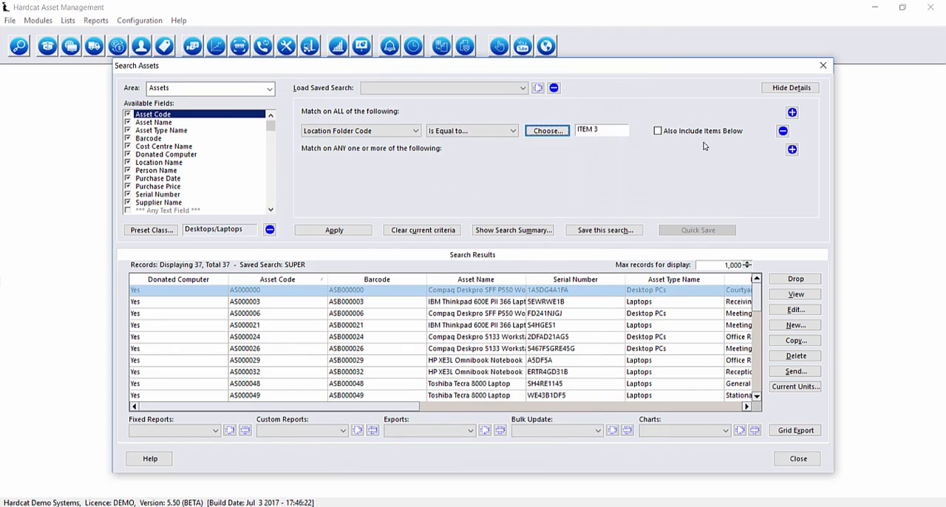
{"action": "left_click", "coordinate": [657, 131]}
Add two match-any criteria where Asset Type Name is equal to Desktop PCs or Laptops from Computer Equipment
{"action": "left_click", "coordinate": [200, 131]}
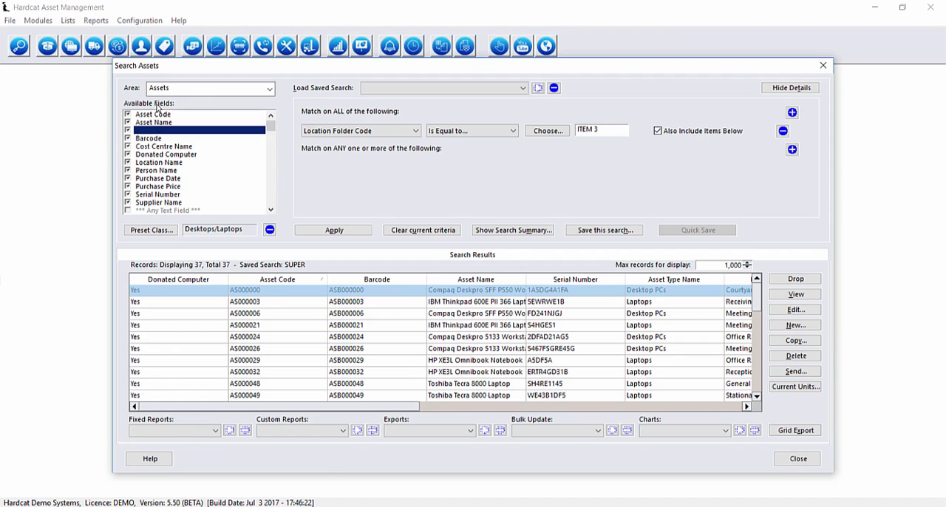
{"action": "left_click", "coordinate": [792, 150]}
{"action": "left_click", "coordinate": [792, 149]}
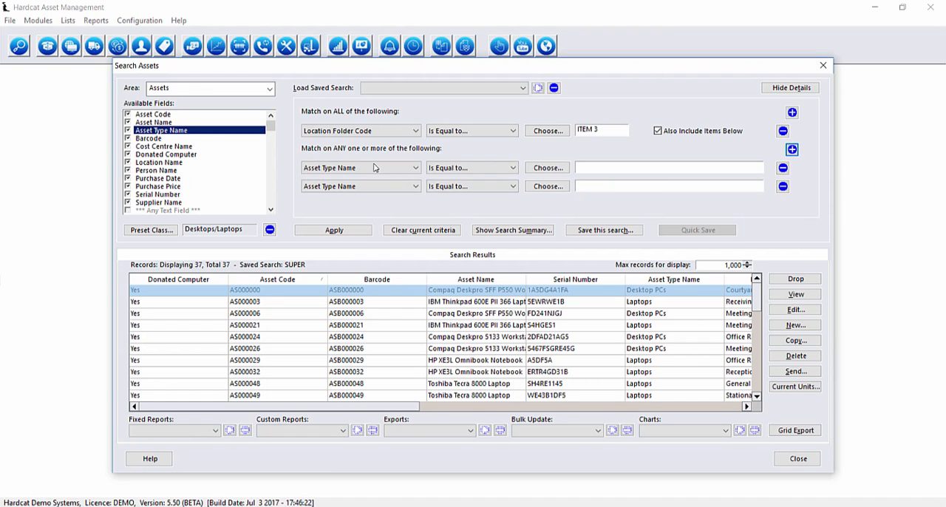
{"action": "left_click", "coordinate": [548, 168]}
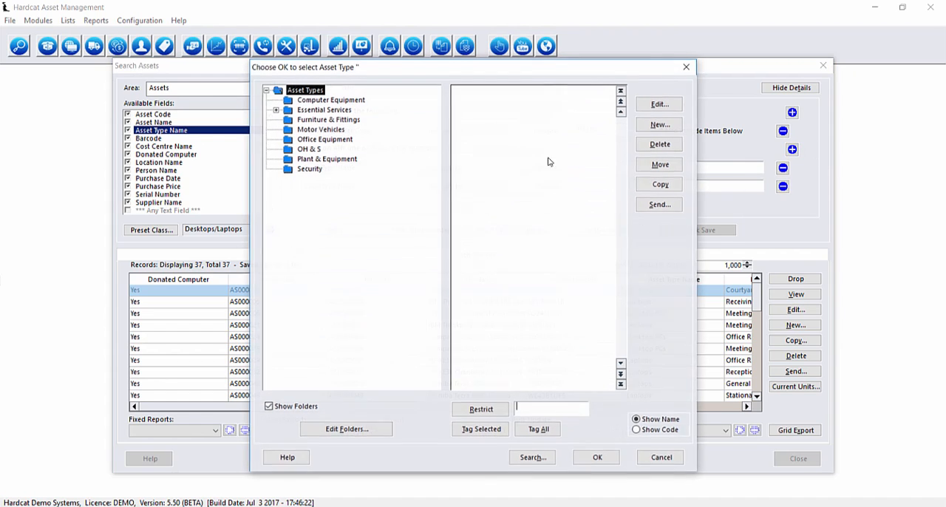
{"action": "left_click", "coordinate": [300, 100]}
{"action": "left_click", "coordinate": [472, 99]}
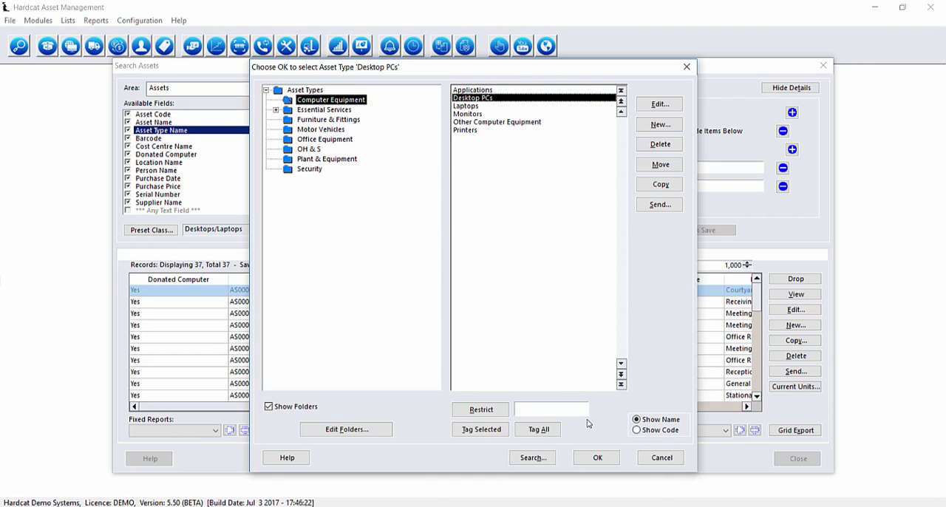
{"action": "left_click", "coordinate": [597, 457]}
{"action": "left_click", "coordinate": [547, 188]}
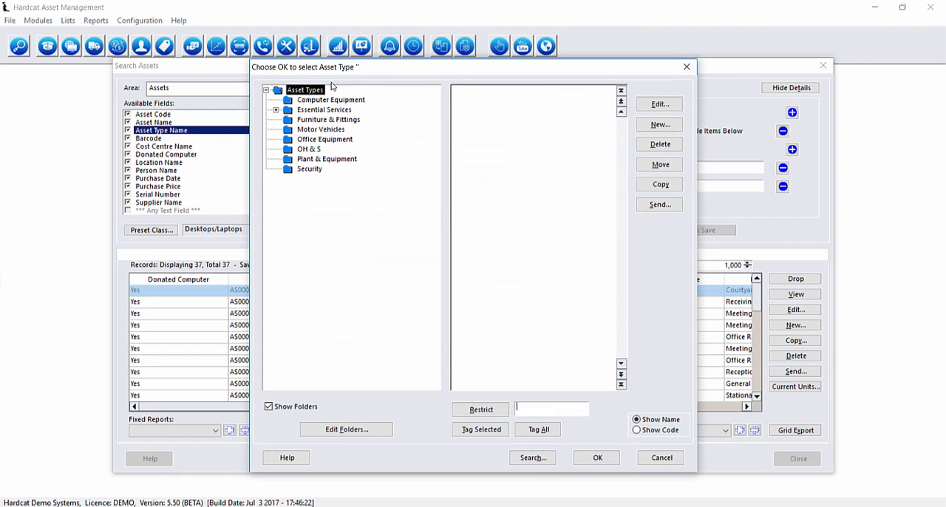
{"action": "left_click", "coordinate": [325, 99]}
{"action": "left_click", "coordinate": [472, 106]}
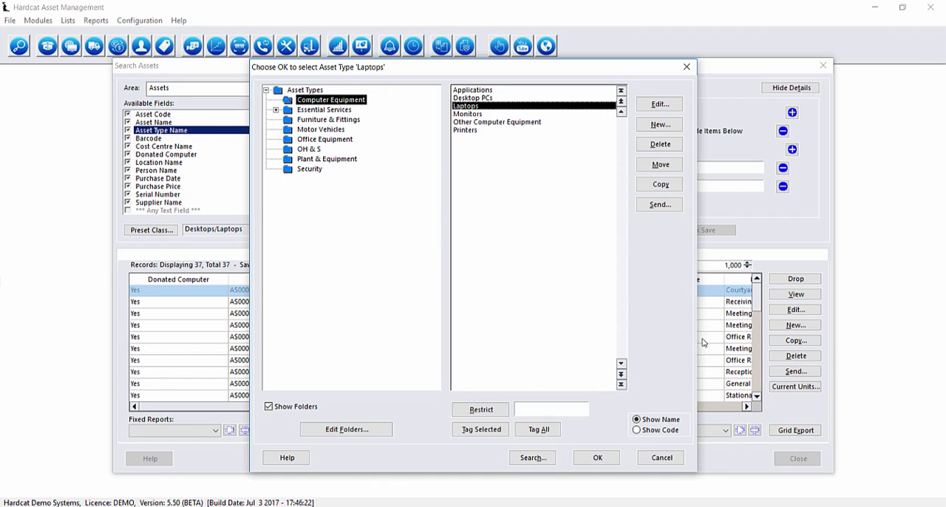
{"action": "left_click", "coordinate": [603, 461]}
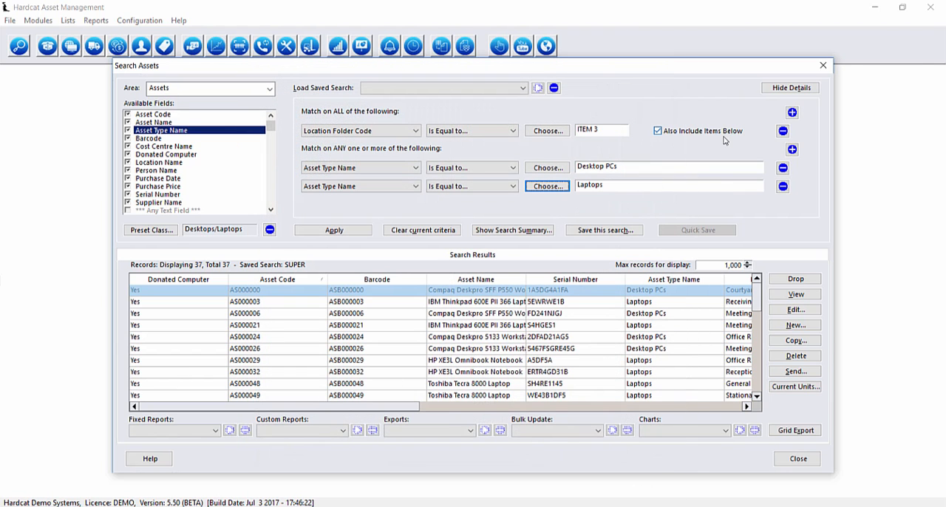
Apply the search criteria and widen the Asset Name column in the results so the full names fit
{"action": "left_click", "coordinate": [339, 229]}
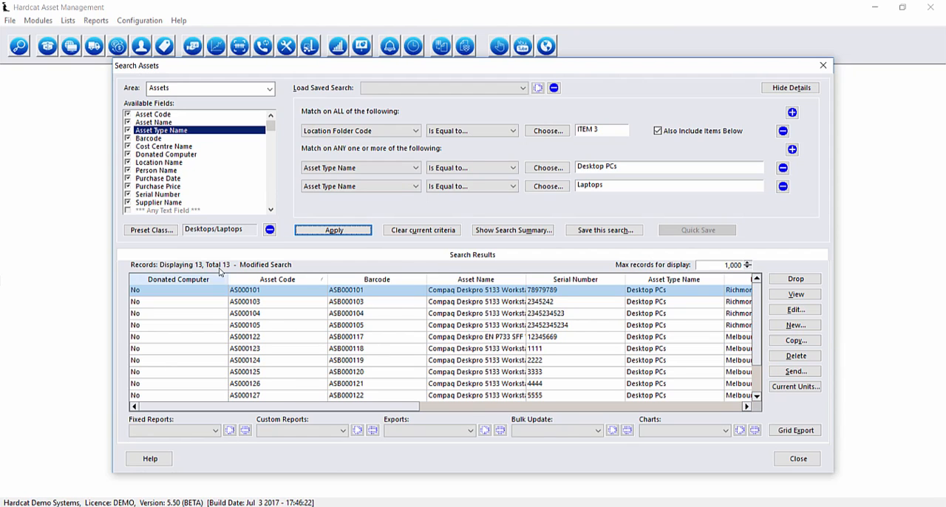
{"action": "left_click_drag", "start_coordinate": [526, 281], "coordinate": [568, 280]}
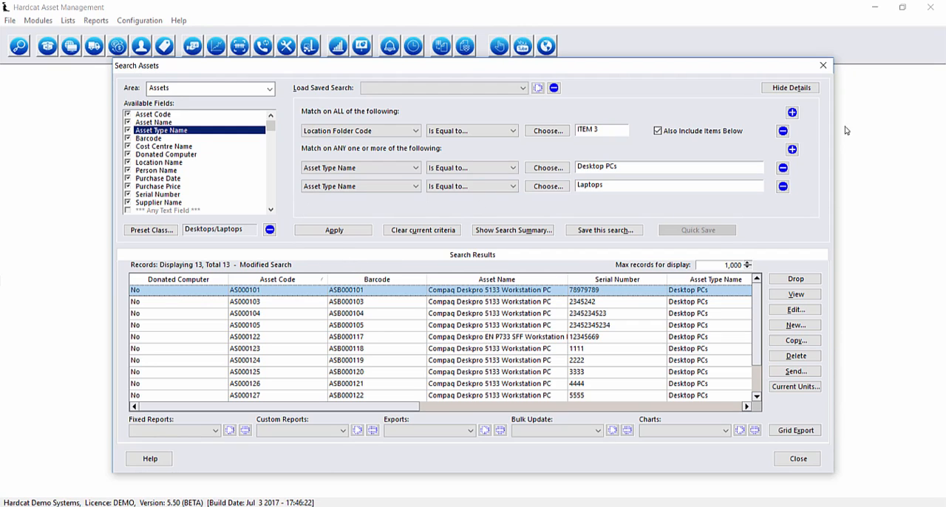
Remove both Asset Type Name criteria and the Location Folder Code criterion from the search
{"action": "left_click", "coordinate": [783, 167]}
{"action": "left_click", "coordinate": [783, 167]}
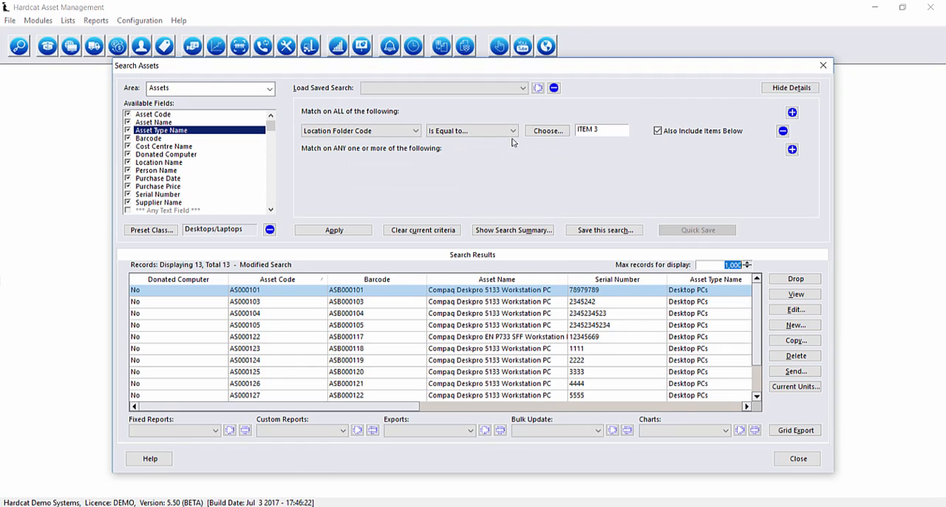
{"action": "left_click", "coordinate": [783, 131]}
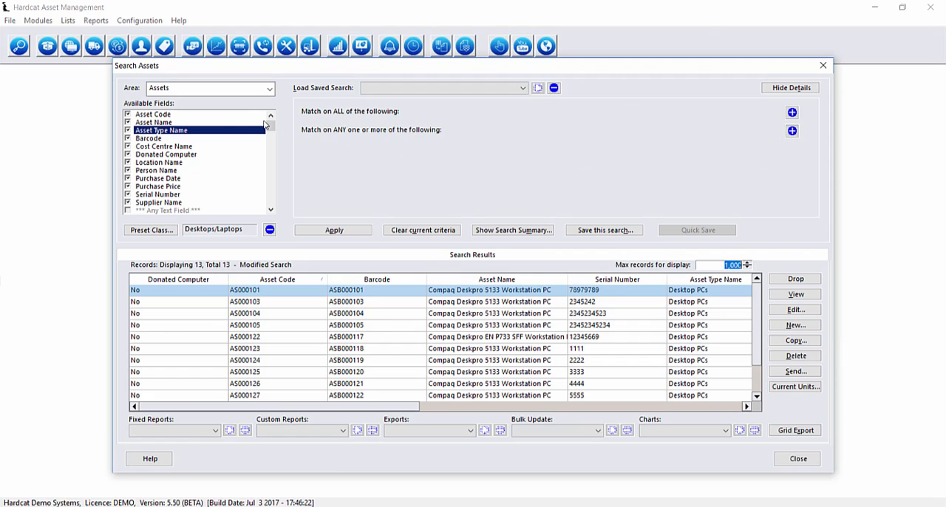
Add a match-all criterion on Asset Name and look through its available comparison operators
{"action": "left_click", "coordinate": [175, 123]}
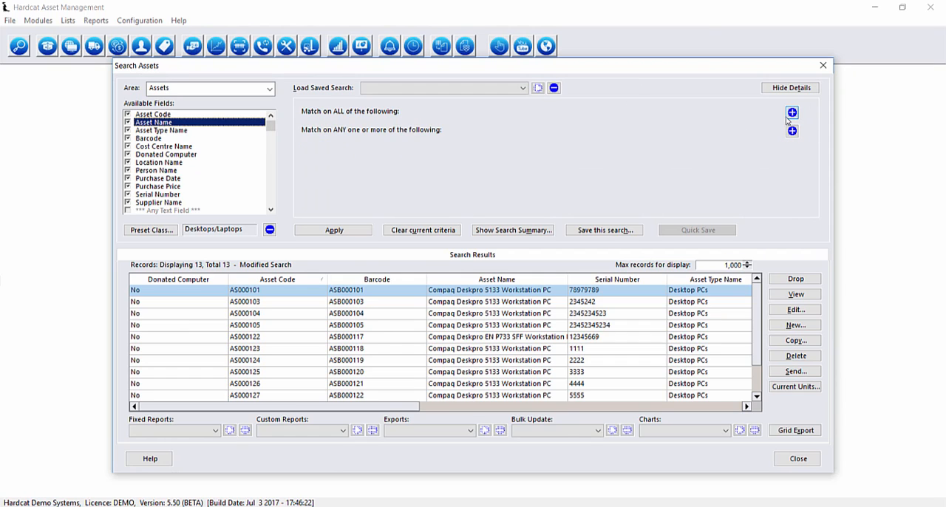
{"action": "left_click", "coordinate": [792, 112]}
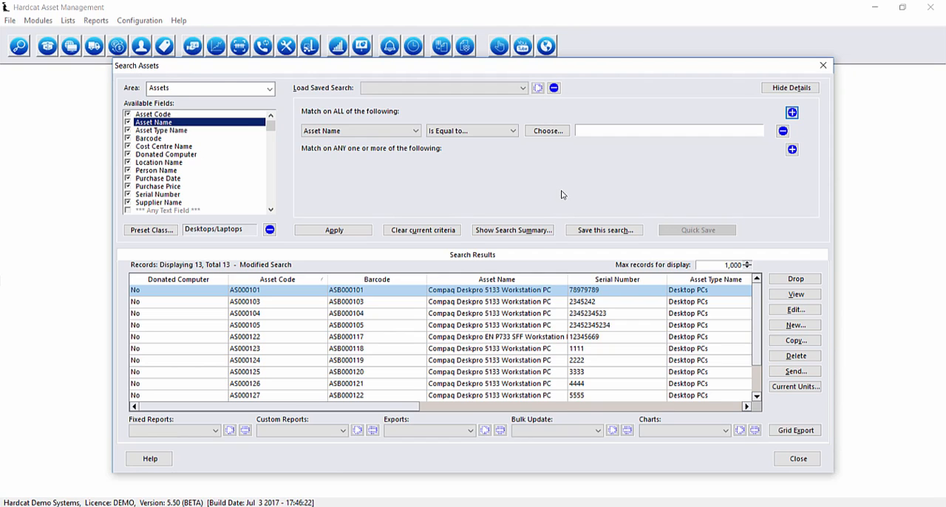
{"action": "left_click", "coordinate": [509, 133]}
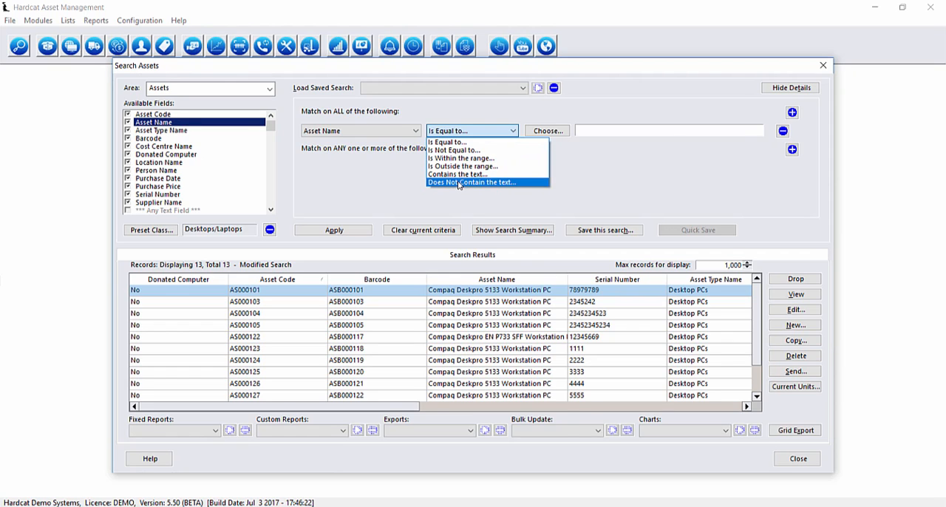
{"action": "left_click", "coordinate": [393, 182]}
Replace the Asset Name criterion with a Purchase Date criterion using the "Is Within the relative range" comparison
{"action": "left_click", "coordinate": [158, 179]}
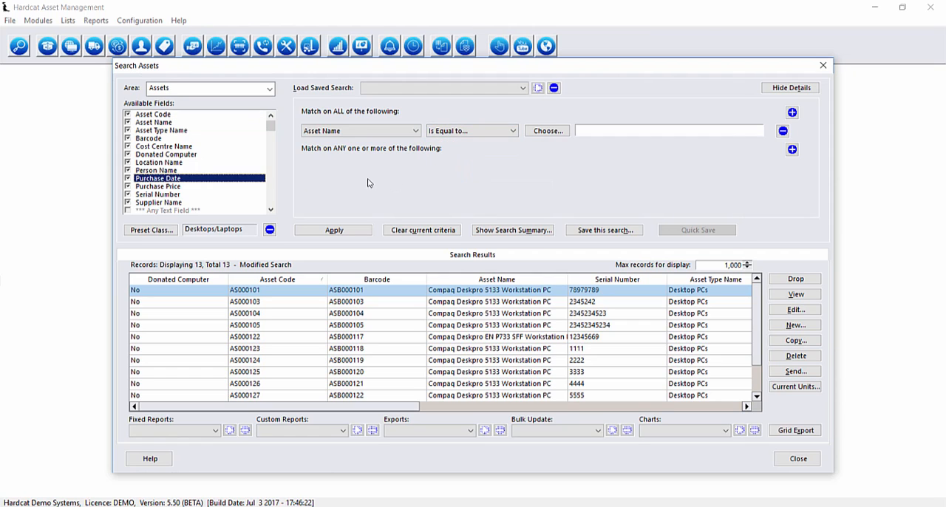
{"action": "left_click", "coordinate": [783, 131]}
{"action": "left_click", "coordinate": [791, 112]}
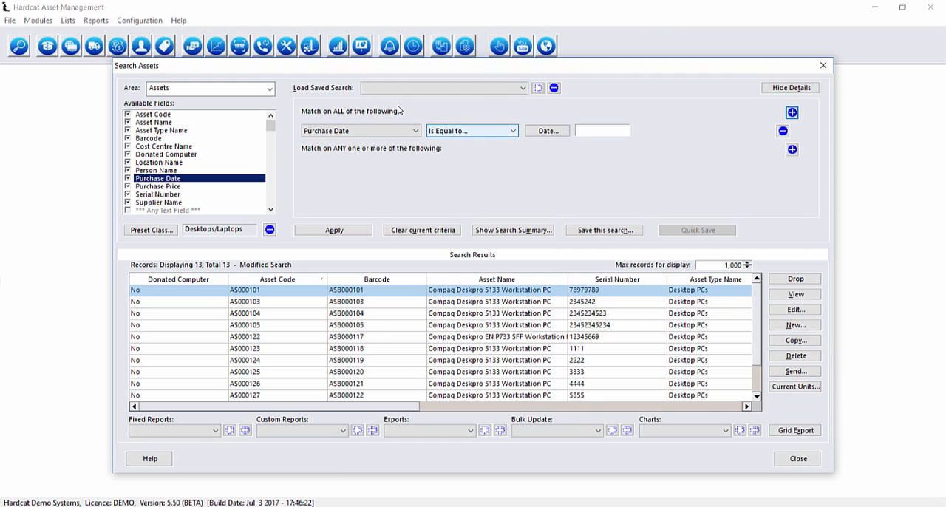
{"action": "left_click", "coordinate": [500, 131]}
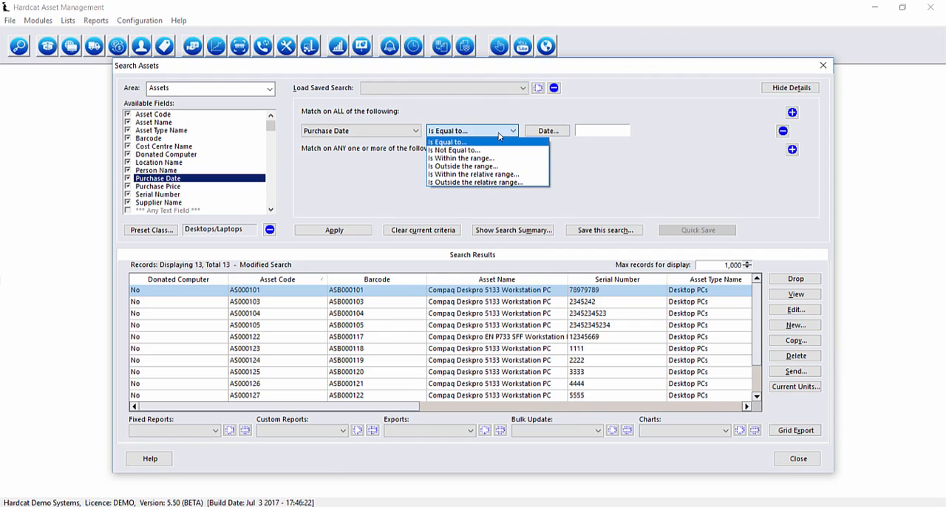
{"action": "left_click", "coordinate": [502, 174]}
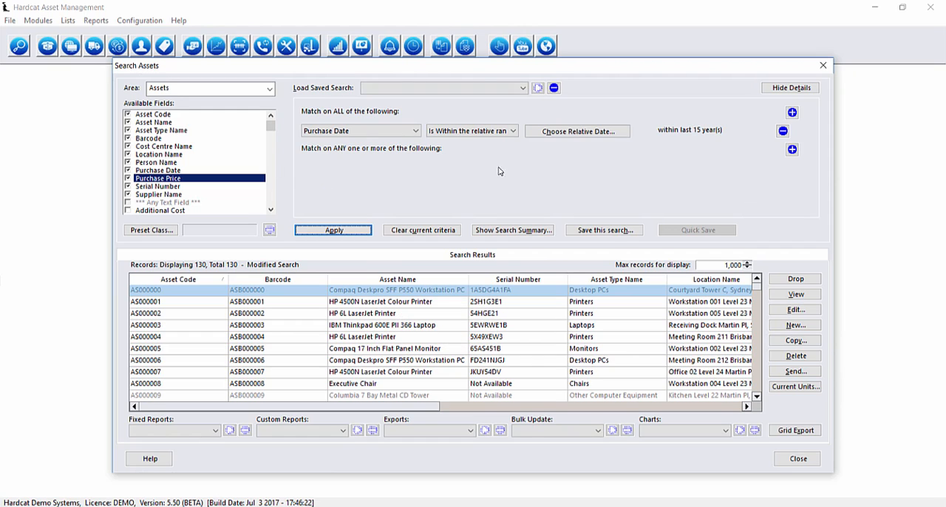
Clear the current criteria and search for assets where Any Standard Preset contains the text "windows"
{"action": "left_click", "coordinate": [446, 232]}
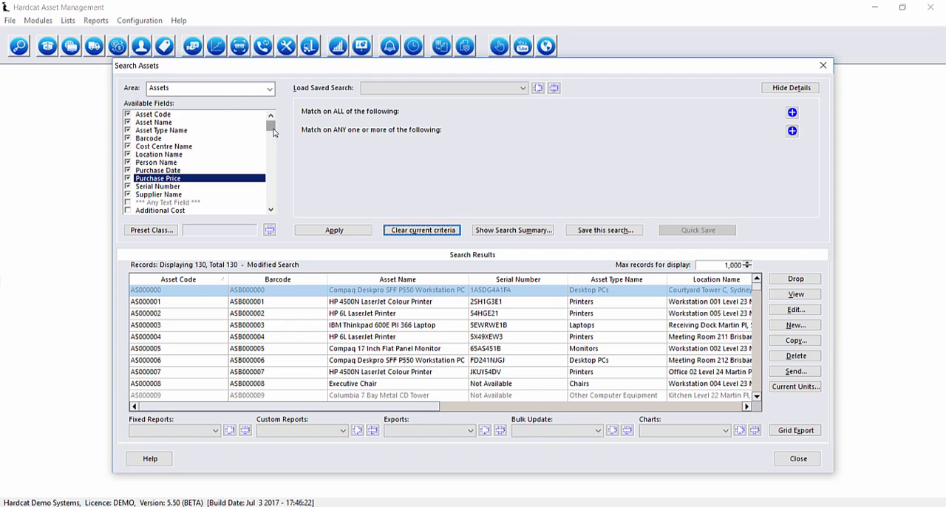
{"action": "scroll", "coordinate": [273, 133], "scroll_direction": "down", "scroll_amount": 1}
{"action": "scroll", "coordinate": [274, 134], "scroll_direction": "down", "scroll_amount": 20}
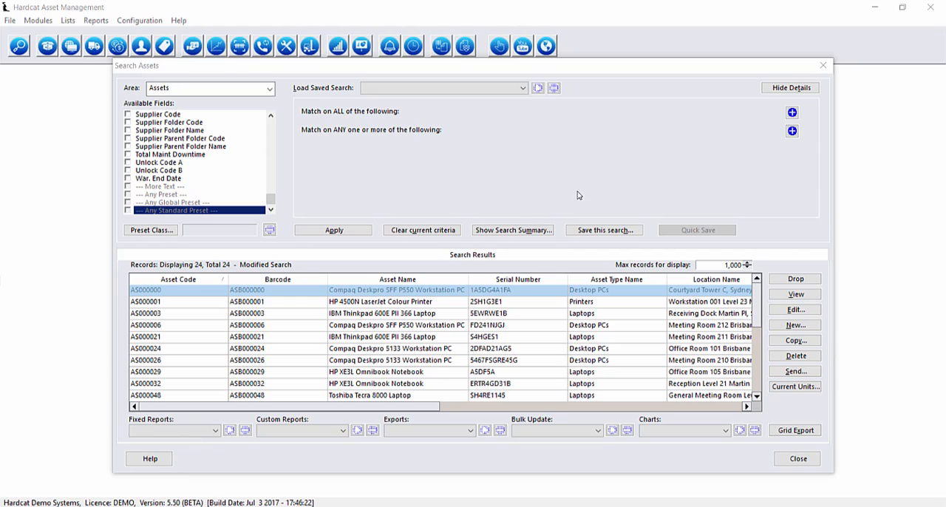
{"action": "left_click", "coordinate": [792, 113]}
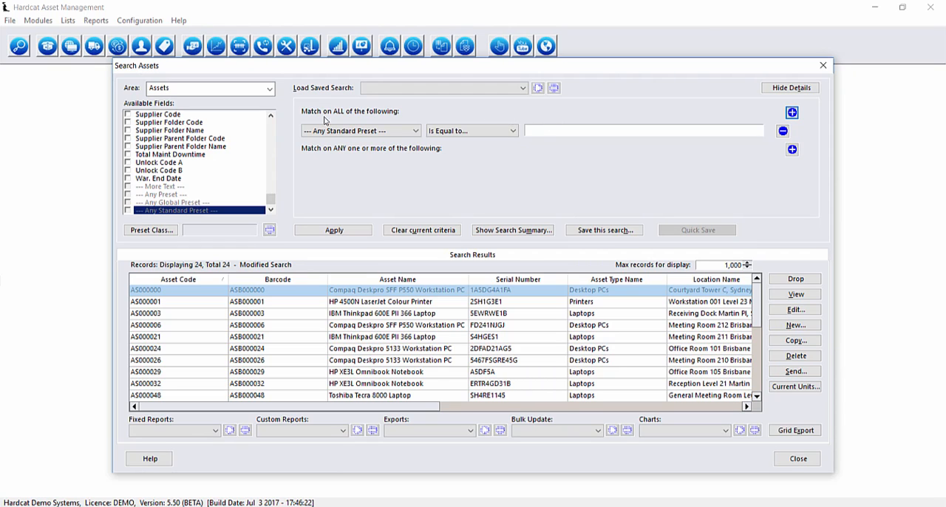
{"action": "left_click", "coordinate": [504, 132]}
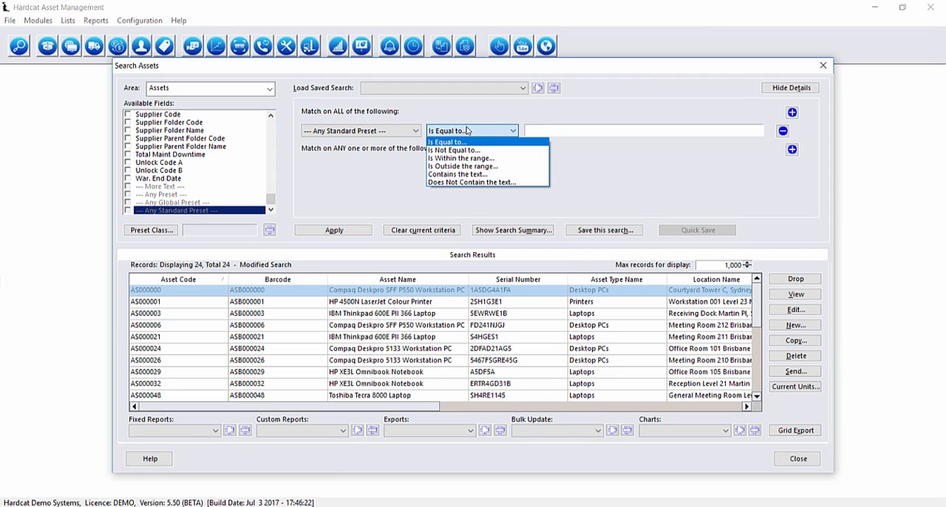
{"action": "left_click", "coordinate": [465, 174]}
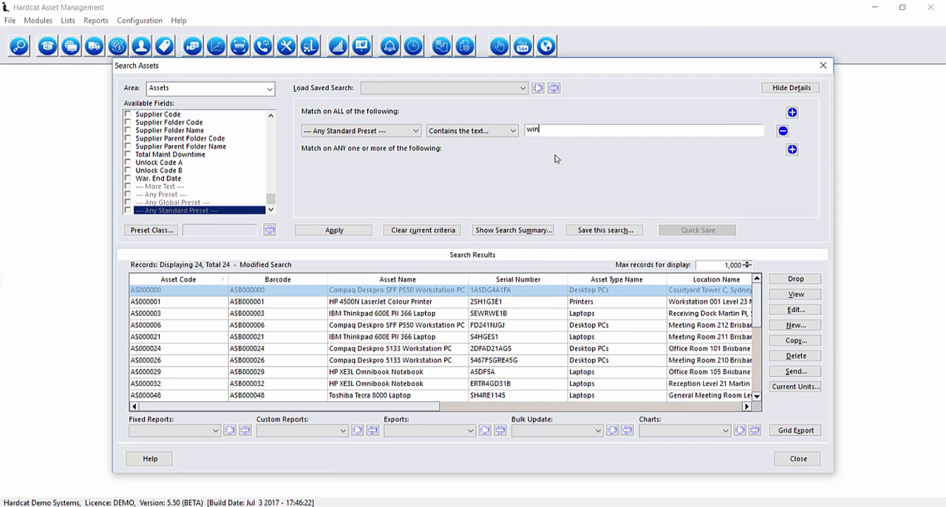
{"action": "left_click", "coordinate": [330, 233]}
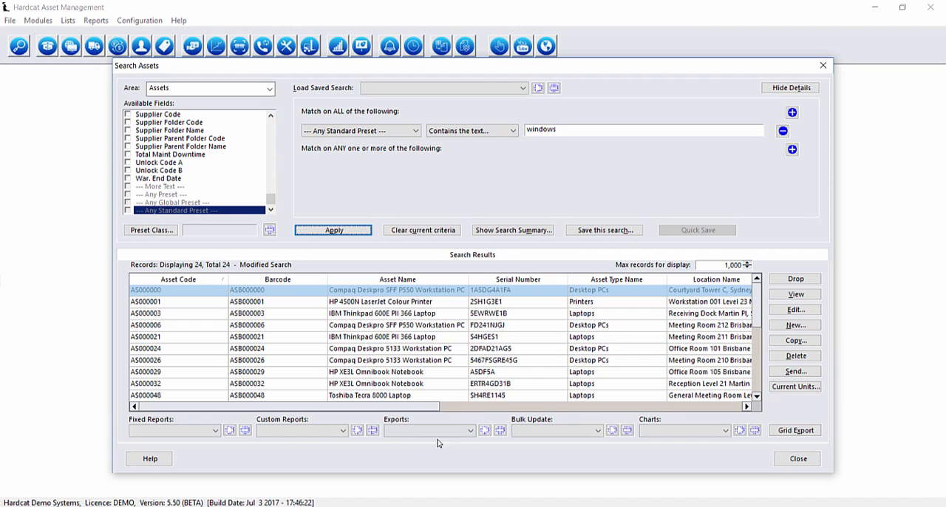
Export the results grid to the Desktop as "Assets - Modified Search.csv", replacing the existing file
{"action": "left_click_drag", "start_coordinate": [402, 408], "coordinate": [666, 412]}
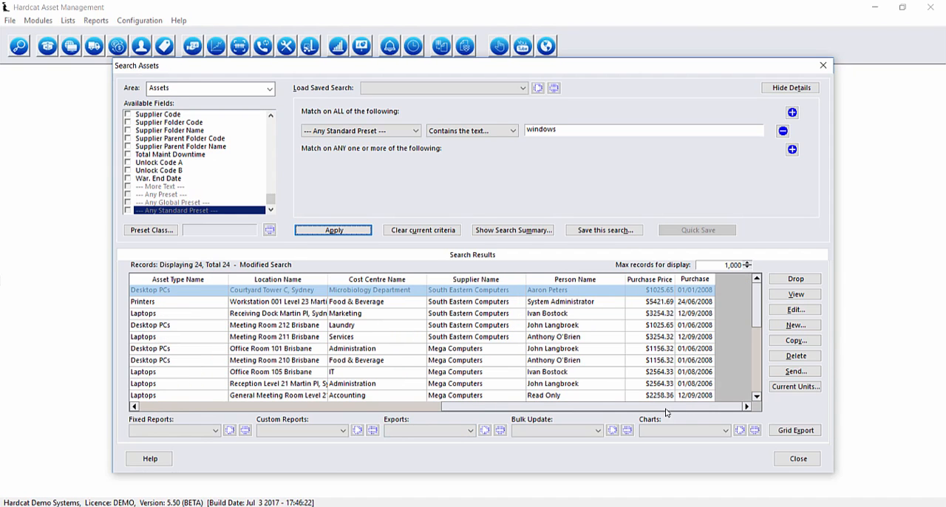
{"action": "left_click", "coordinate": [795, 430]}
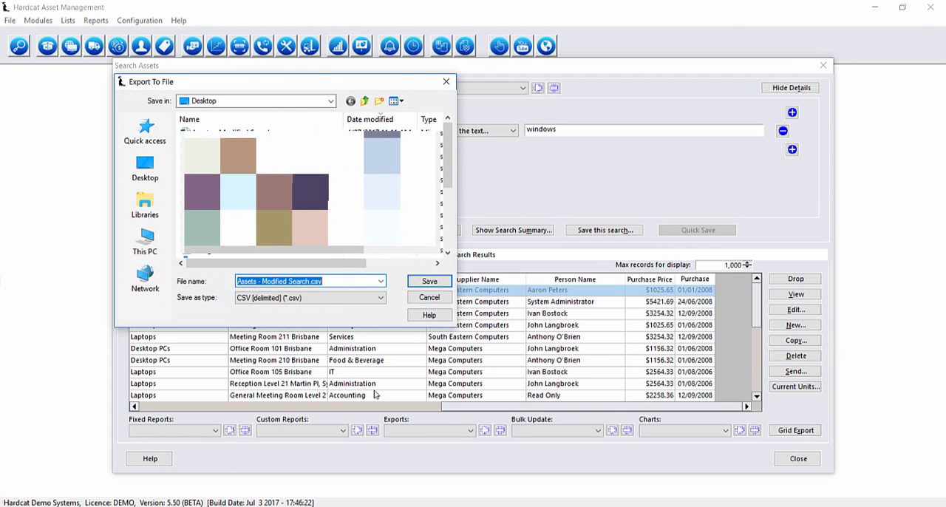
{"action": "key", "text": "Return"}
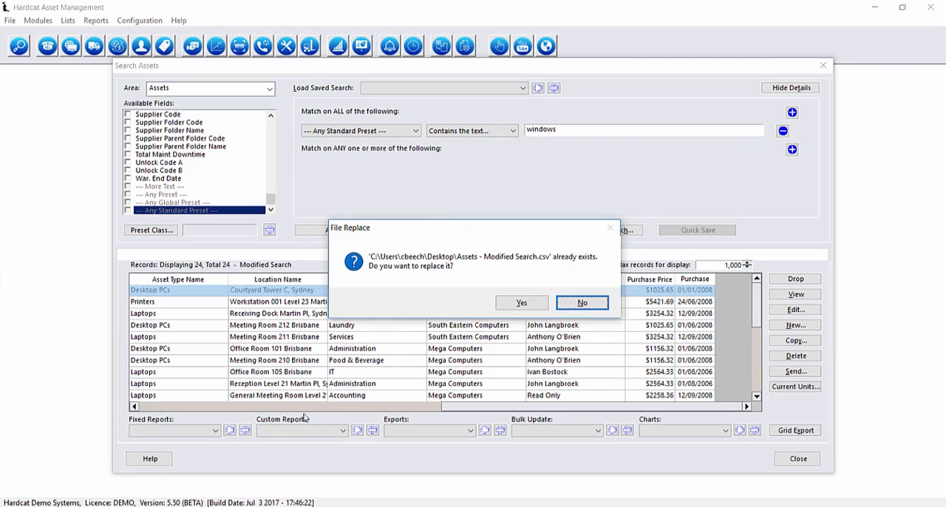
{"action": "left_click", "coordinate": [523, 303]}
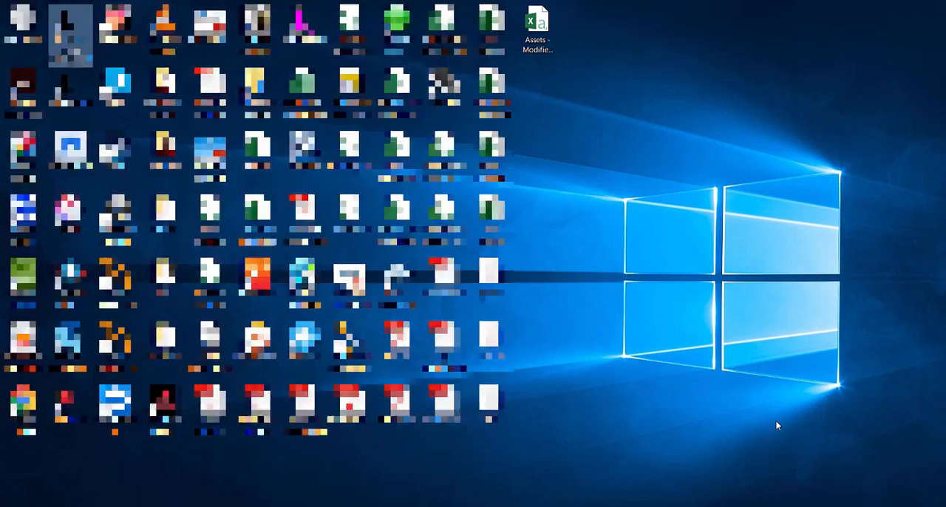
Open the exported "Assets - Modified Search" file from the desktop in Excel and auto-fit the width of all columns
{"action": "double_click", "coordinate": [537, 22]}
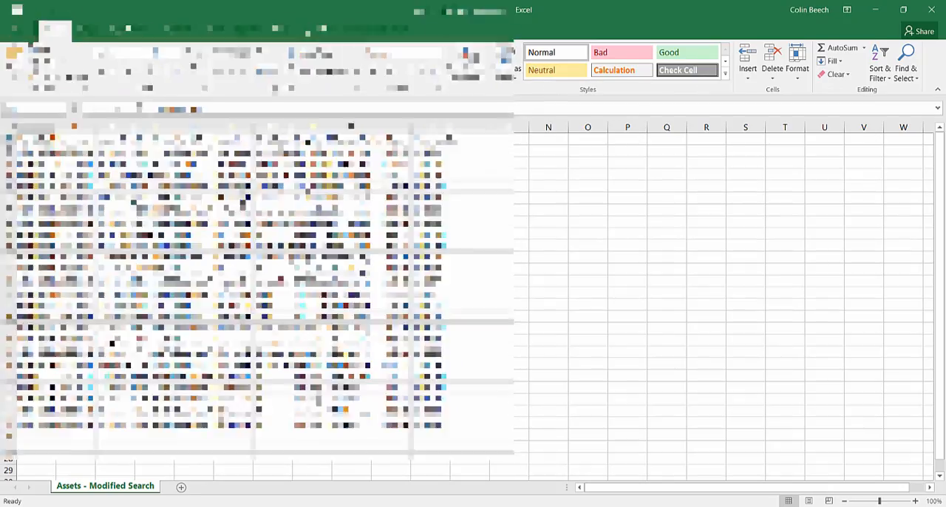
{"action": "left_click", "coordinate": [11, 128]}
{"action": "double_click", "coordinate": [56, 127]}
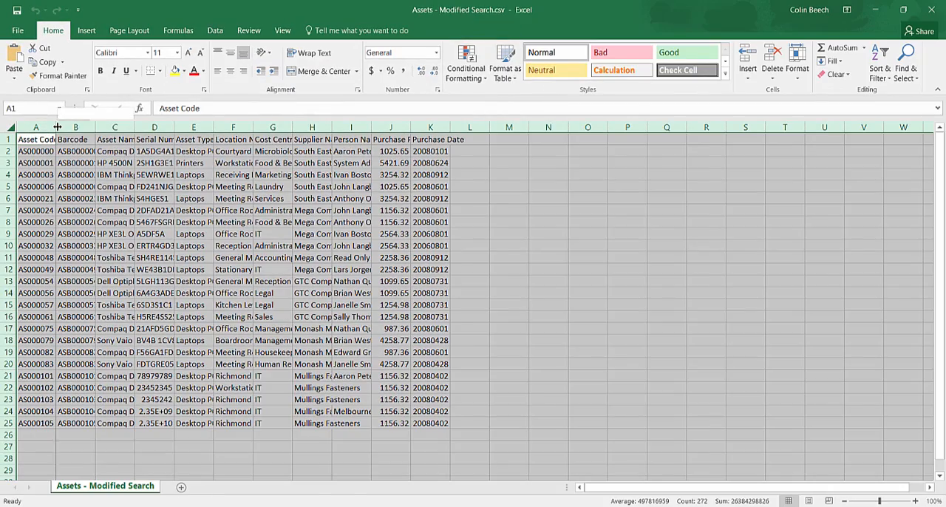